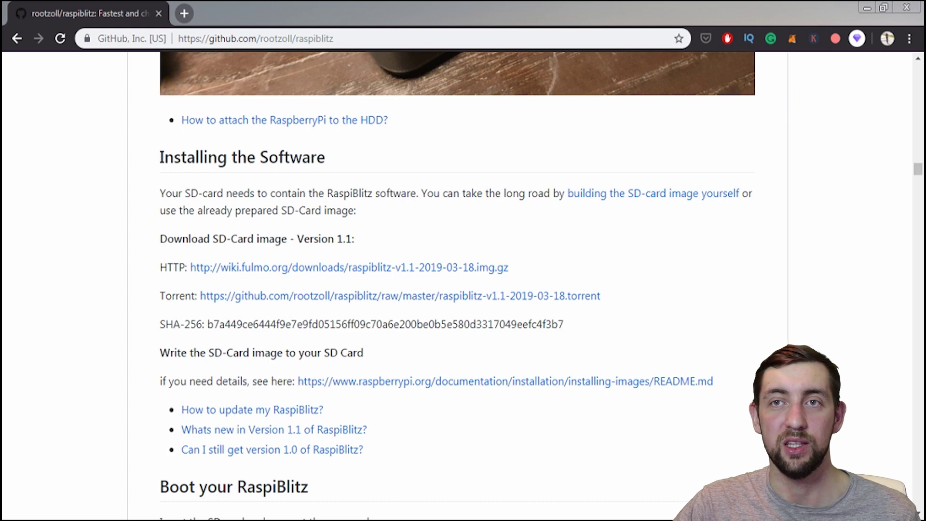
Highlight the README's Version 1.1 image download lines and the step for writing the SD card.
drag(161, 239, 619, 296)
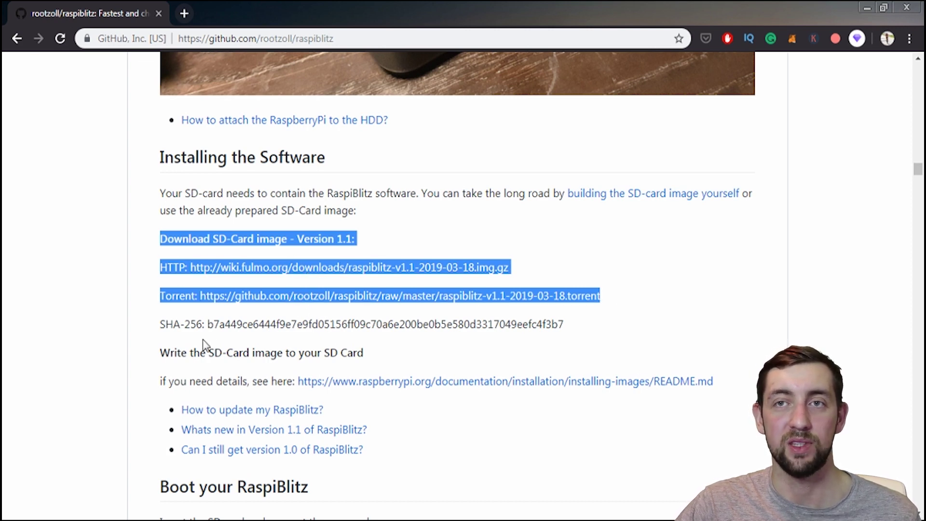
drag(161, 357, 364, 355)
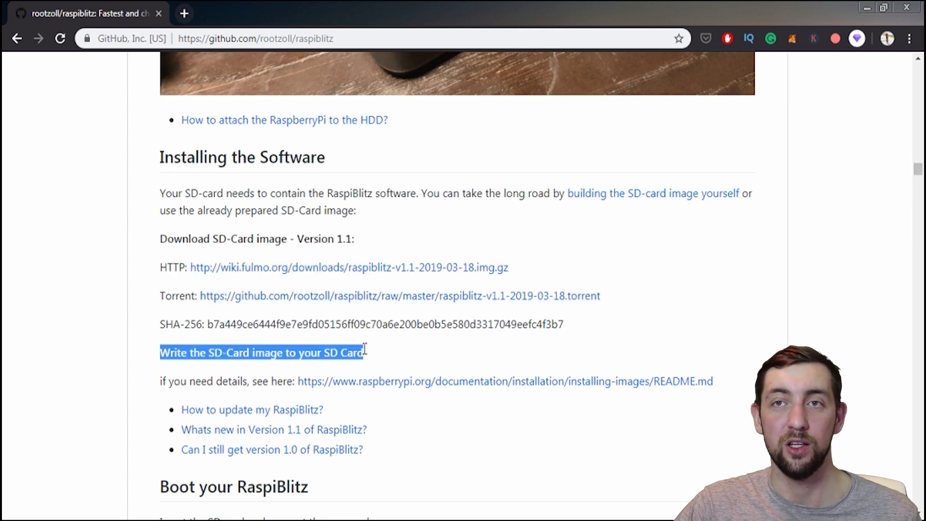
click(381, 360)
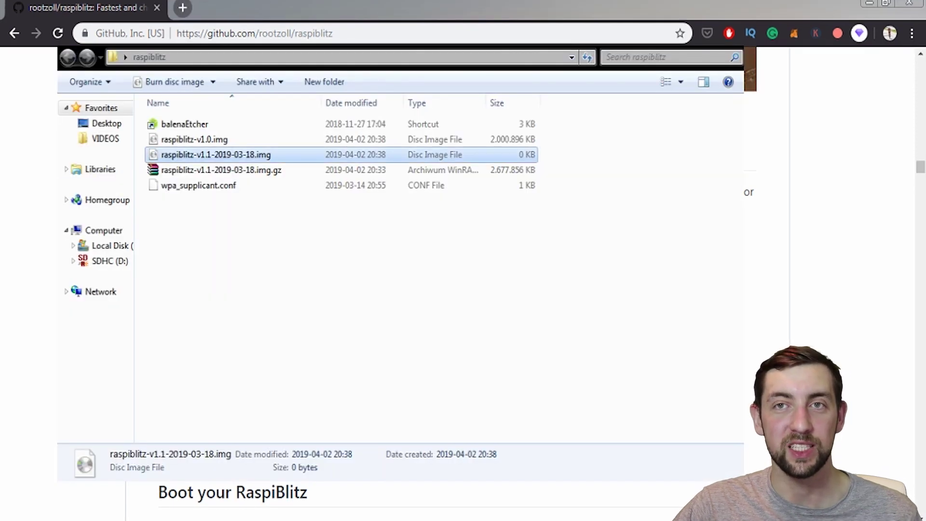
Point out the old v1.0 image, extracted v1.1 image, wpa_supplicant.conf and balenaEtcher shortcut.
click(193, 140)
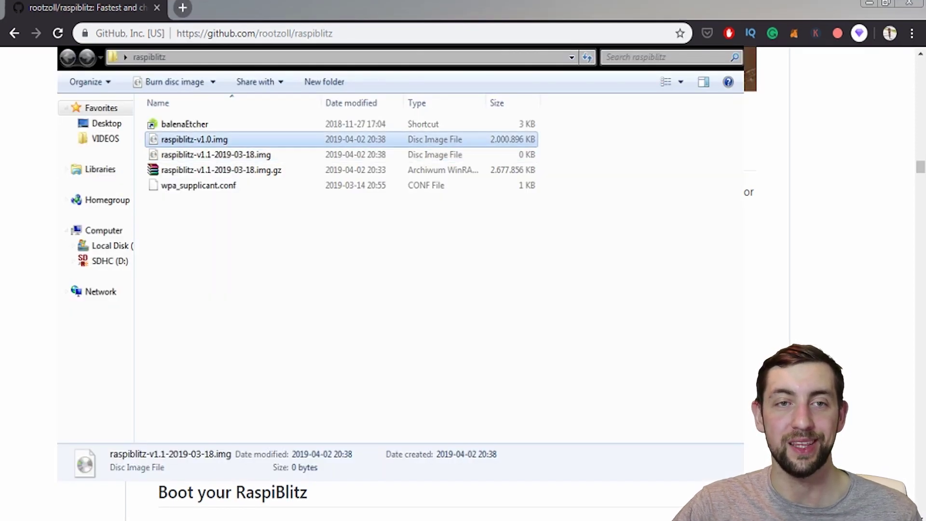
click(190, 159)
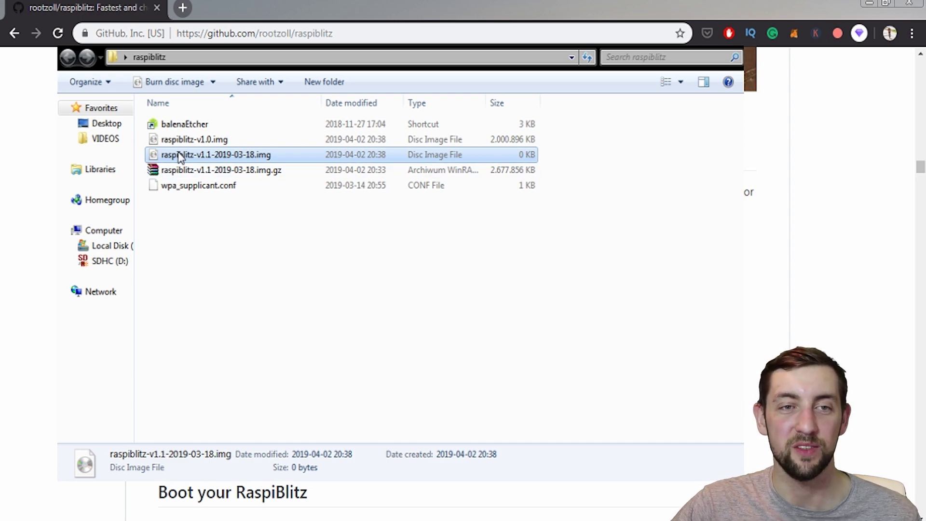
click(177, 190)
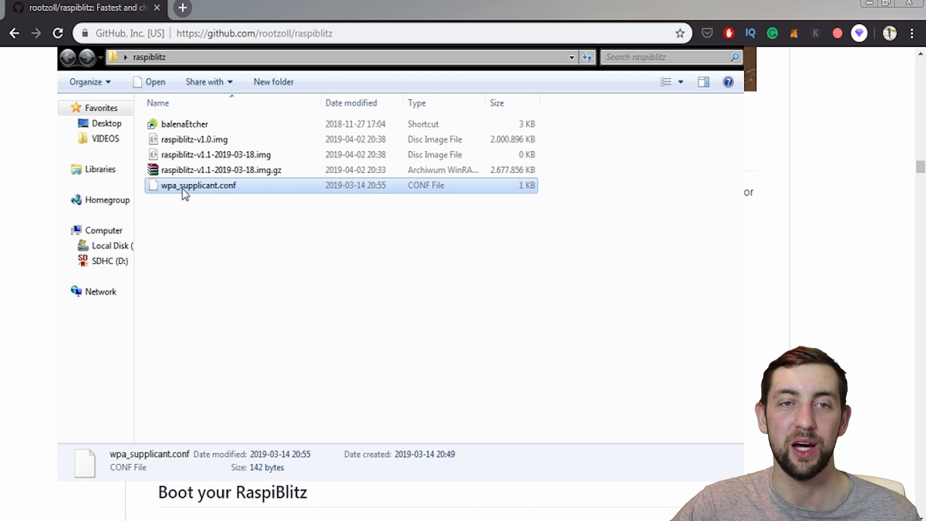
click(192, 128)
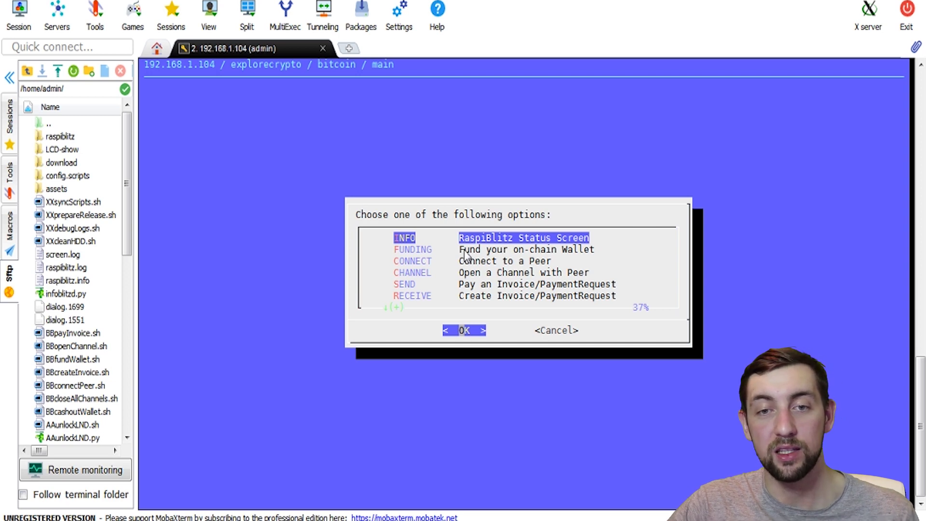
Choose OFF (PowerOff RaspiBlitz) in the RaspiBlitz main menu to shut down the node.
key(Down)
key(Down)
key(Down)
key(Down)
key(Down)
key(Down)
key(Down)
key(Down)
key(Down)
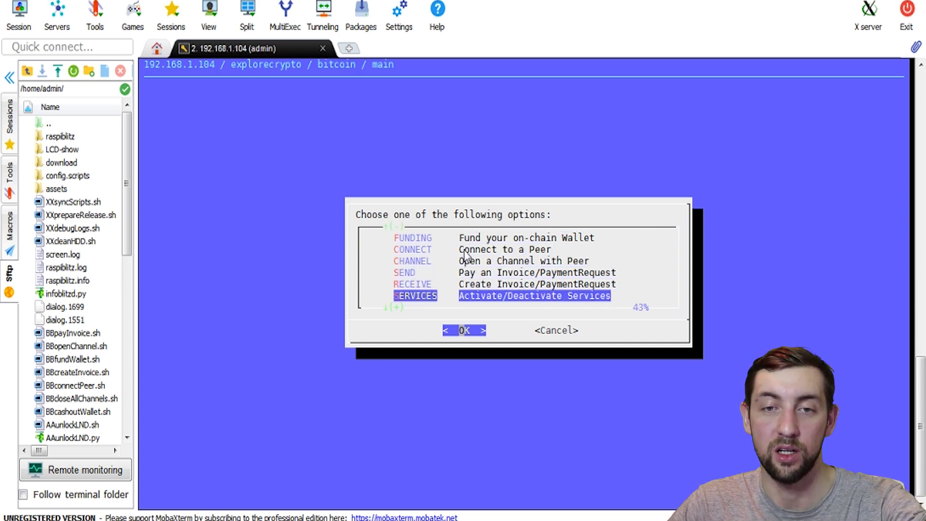
key(Down)
key(Down)
key(Down)
key(Down)
key(Down)
key(Down)
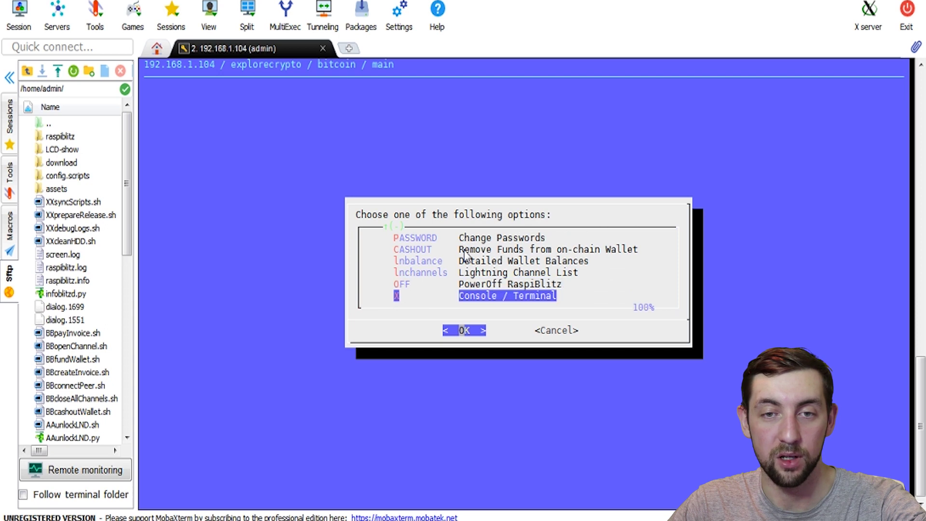
key(Up)
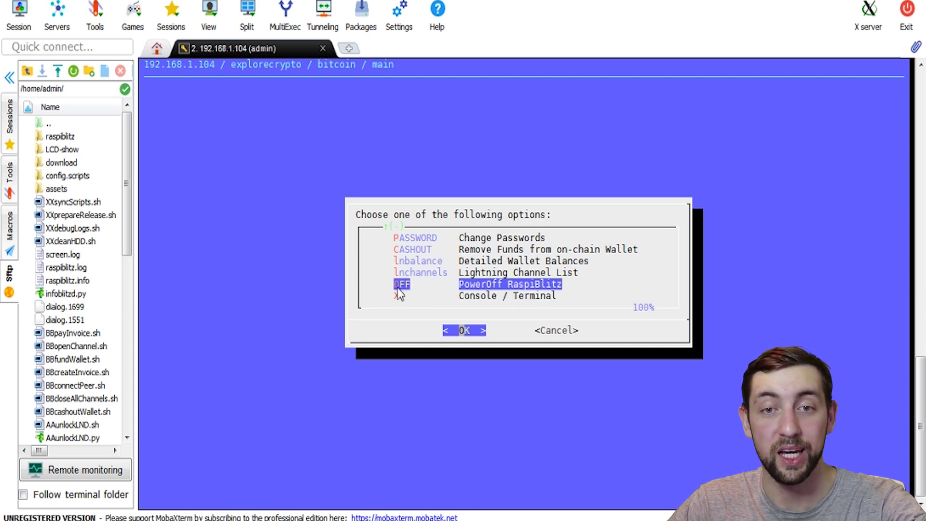
key(Return)
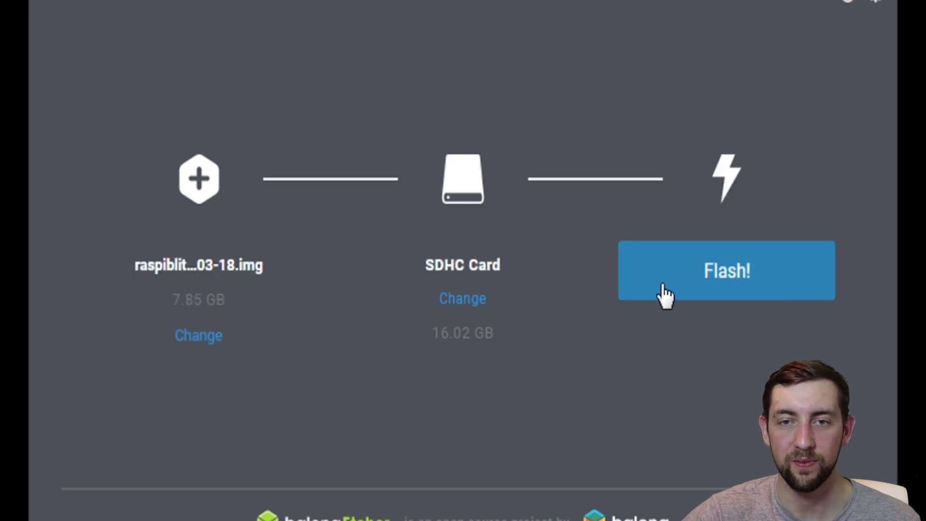
Flash raspiblitz-v1.1-2019-03-18.img to the 16.02 GB SD card and show the computer's drives.
click(711, 289)
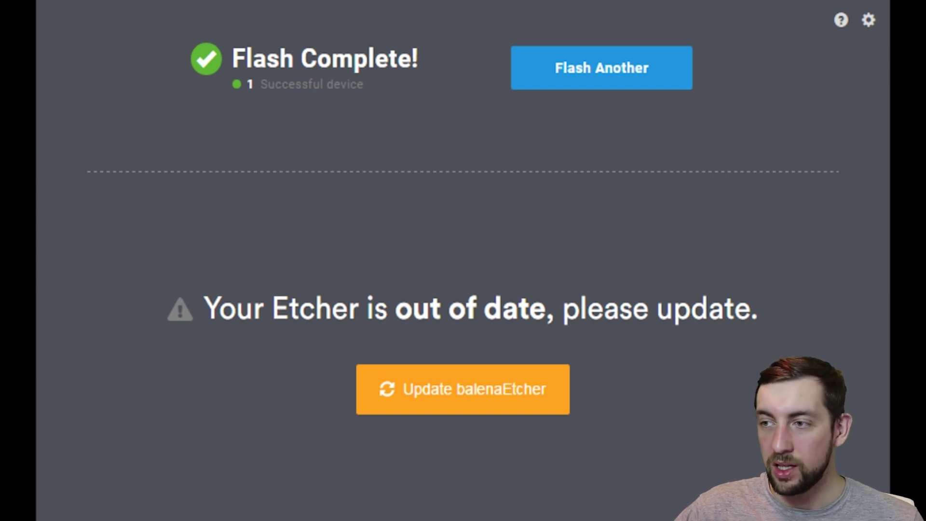
key(super+e)
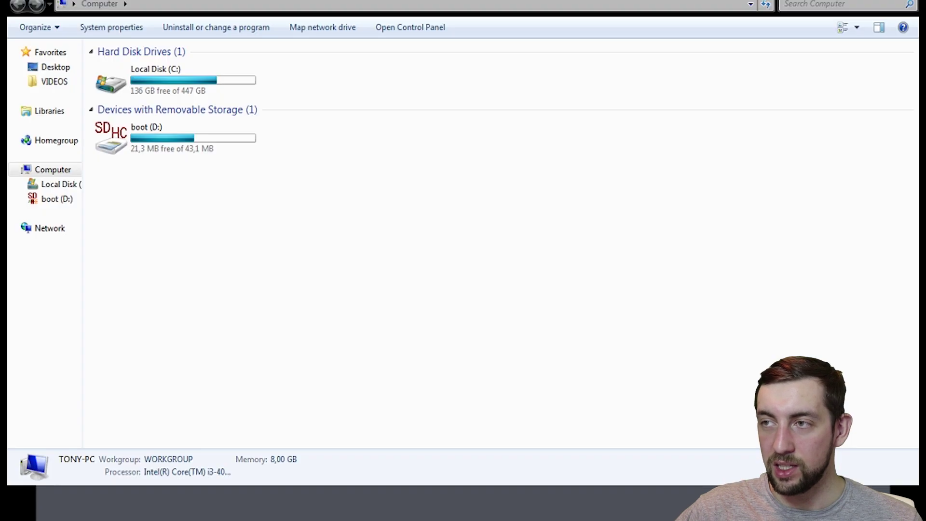
Open the boot (D:) drive and paste the copied wpa_supplicant.conf onto it.
double_click(145, 140)
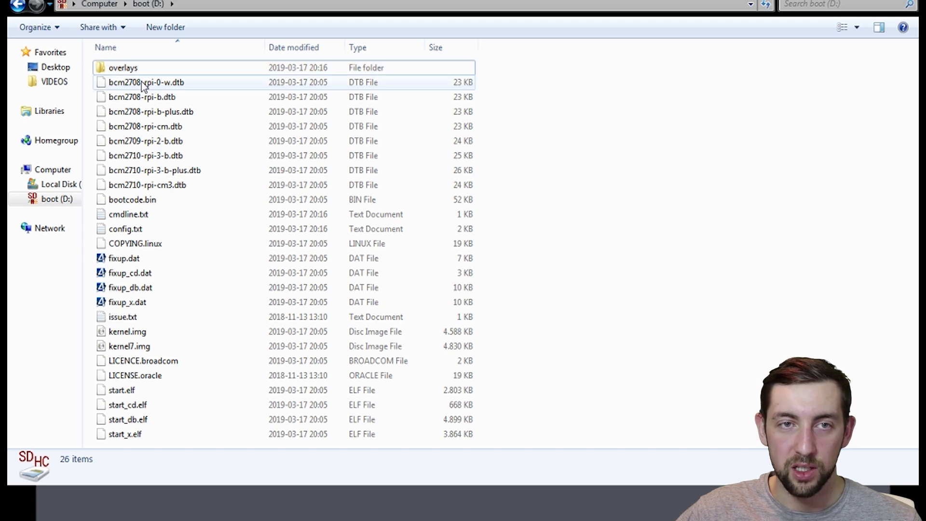
key(ctrl+v)
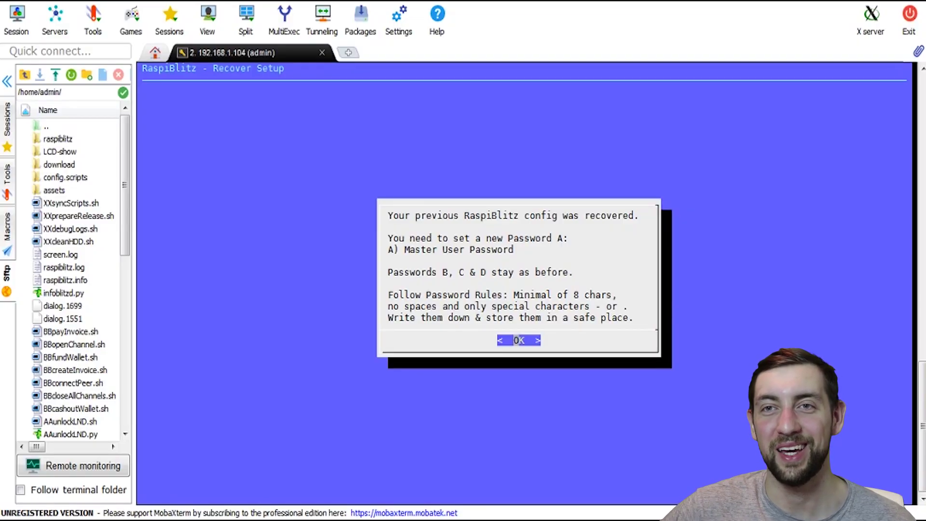
Enter and confirm a new Master Password A, then accept the node's final reboot.
click(513, 340)
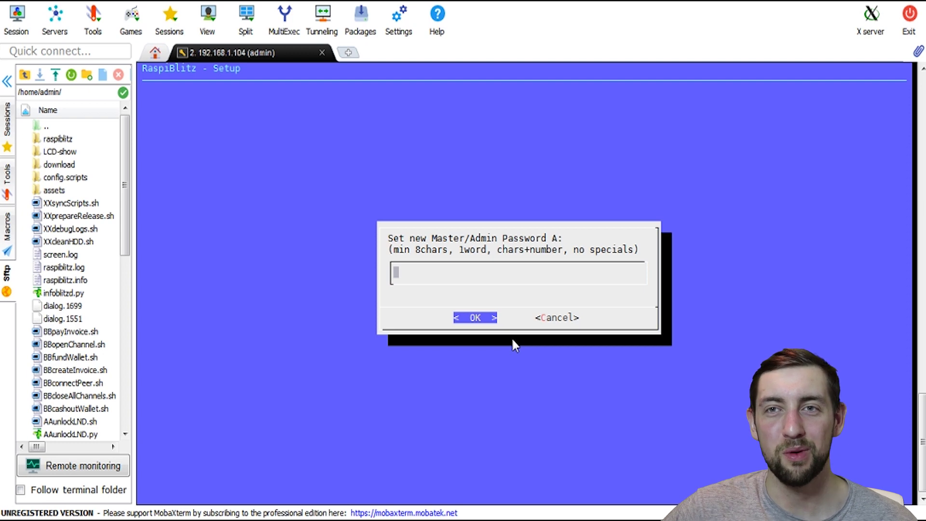
text(********)
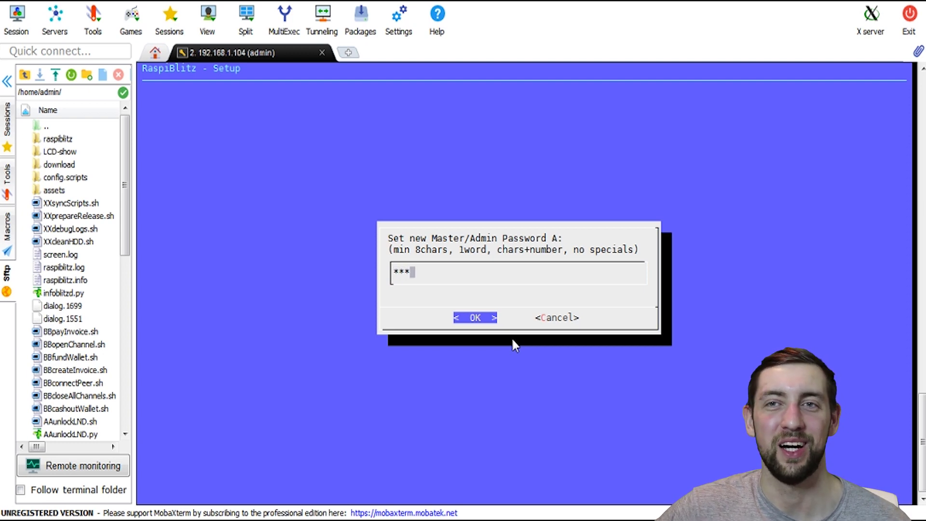
text(**)
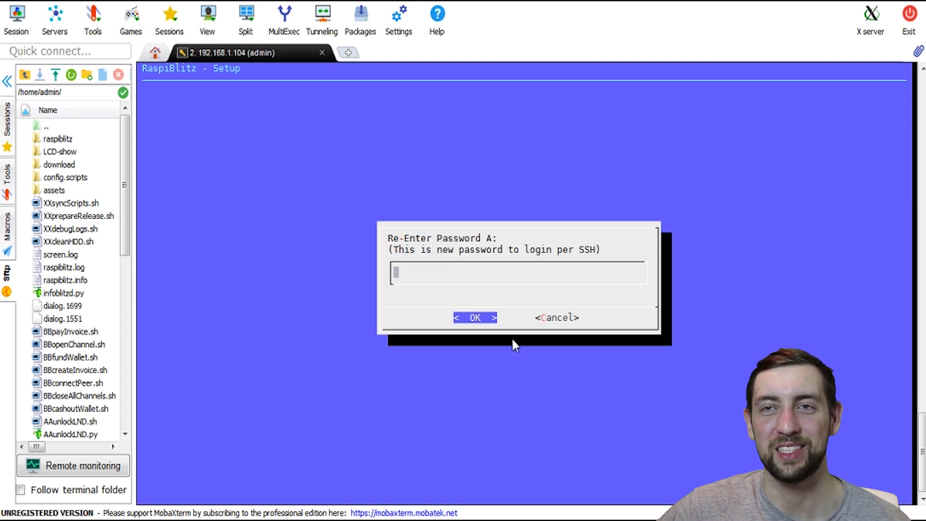
text(********)
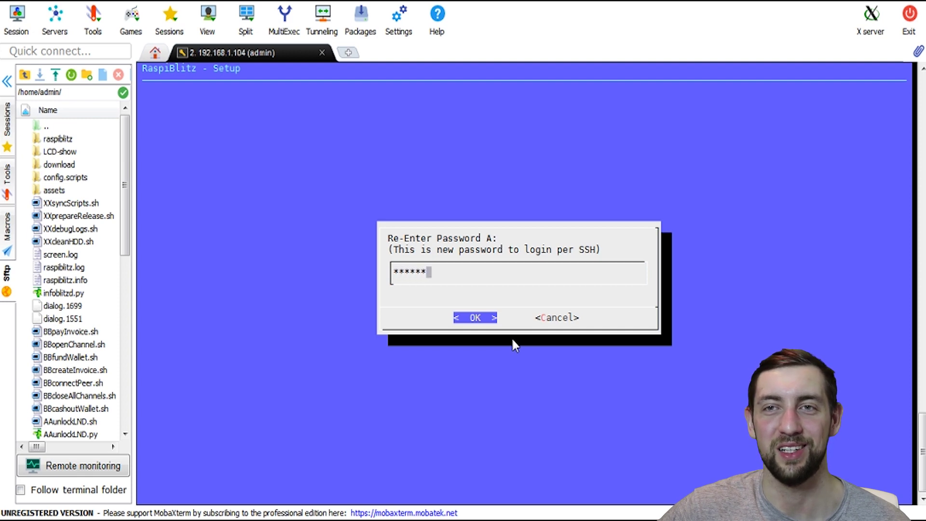
text(**)
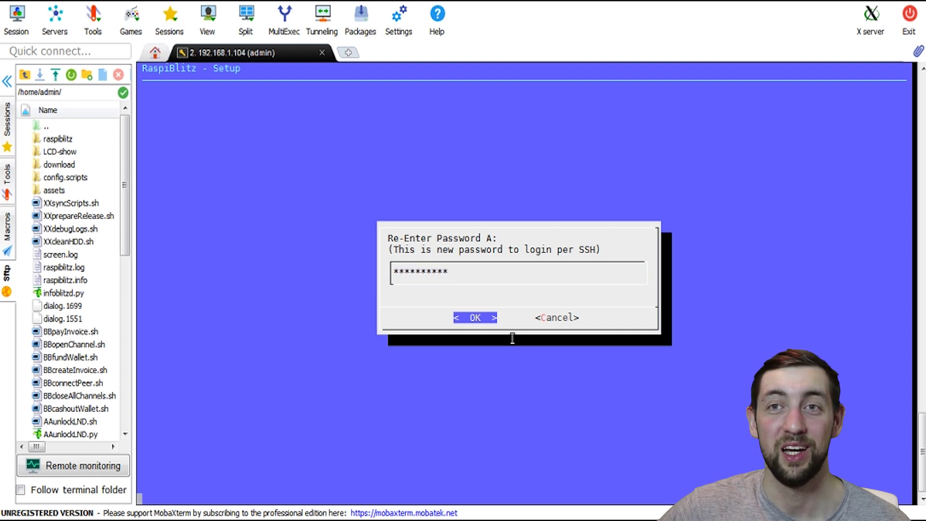
key(Return)
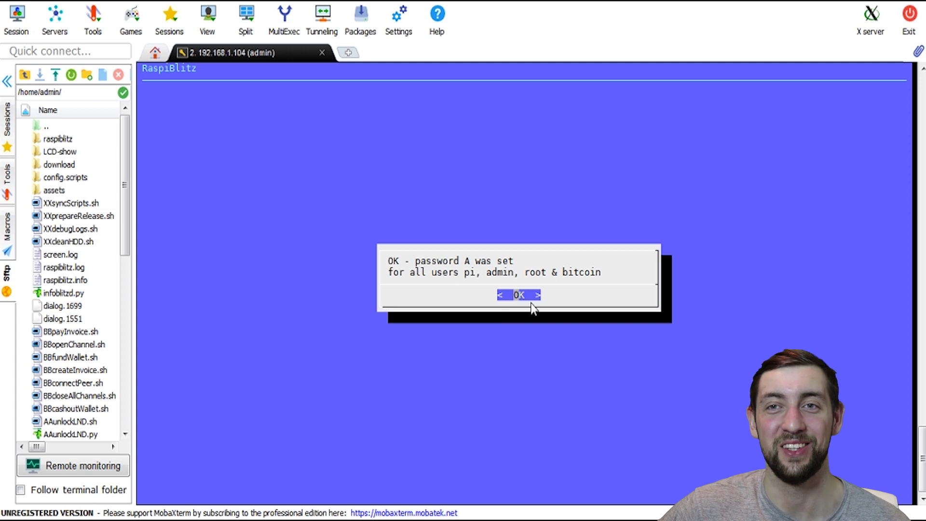
click(512, 299)
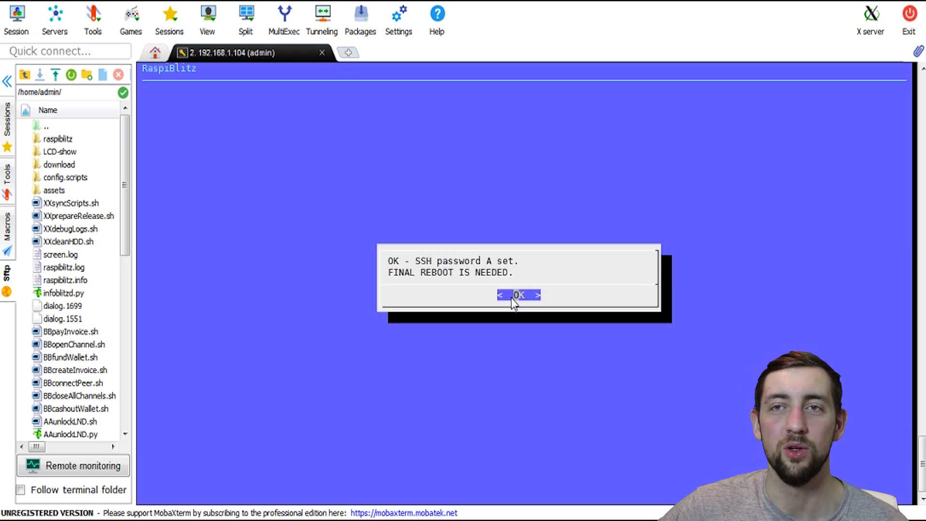
click(511, 297)
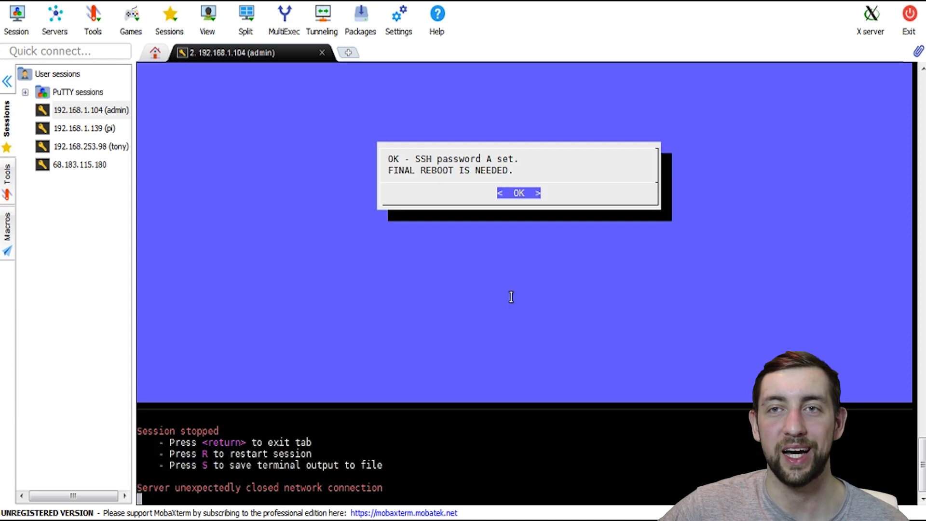